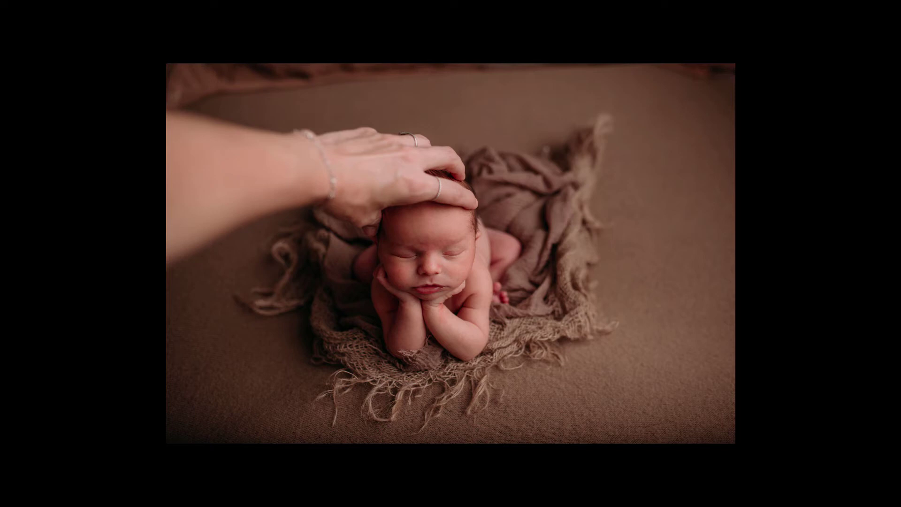
Select a horizontal band of the newborn photo with the Rectangular Marquee
click(453, 222)
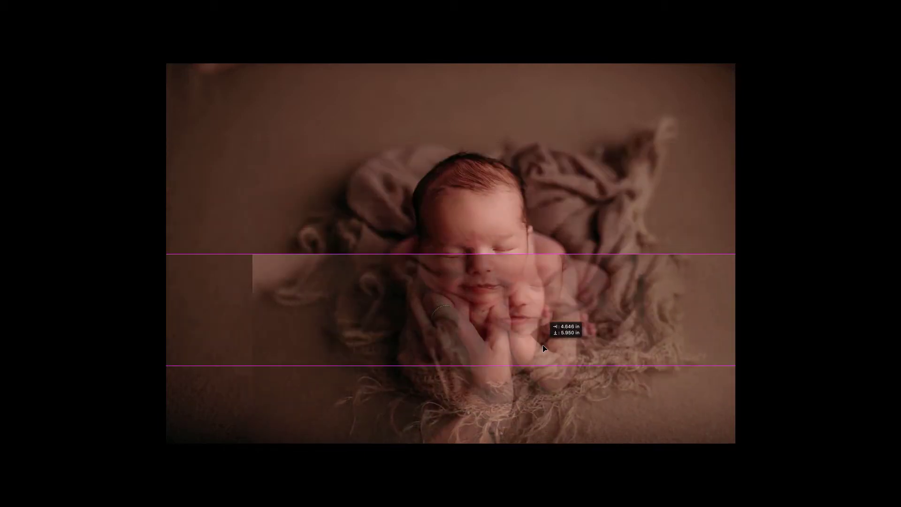
Move and transform the pasted band so the baby's face and hands match the base photo
mouse_move(538, 350)
mouse_down()
mouse_move(508, 314)
mouse_move(479, 309)
mouse_move(498, 314)
mouse_move(500, 326)
mouse_up()
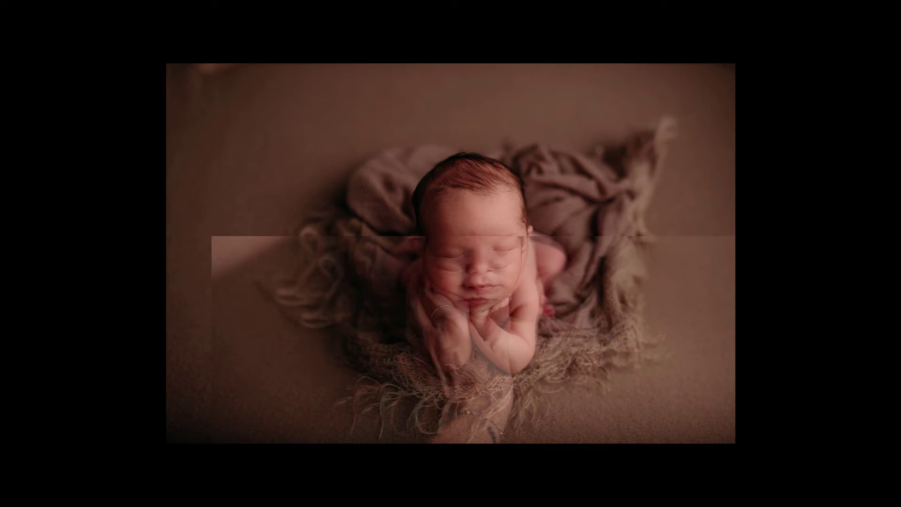
key(ctrl+t)
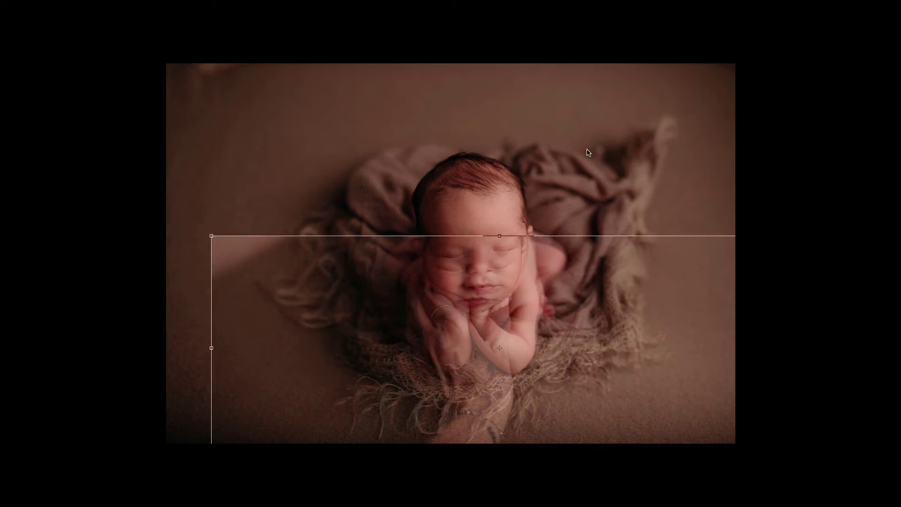
mouse_move(683, 296)
mouse_down()
mouse_move(678, 275)
mouse_move(710, 328)
mouse_move(404, 270)
mouse_up()
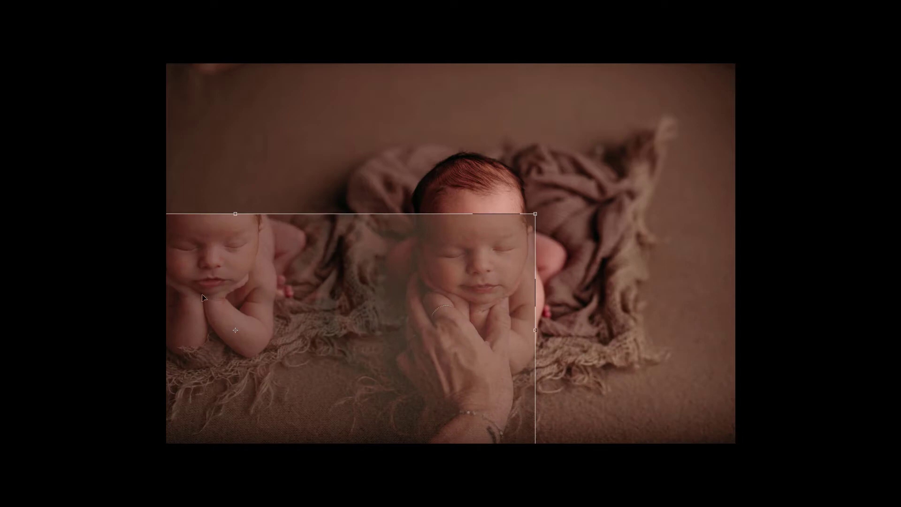
drag(210, 298, 471, 307)
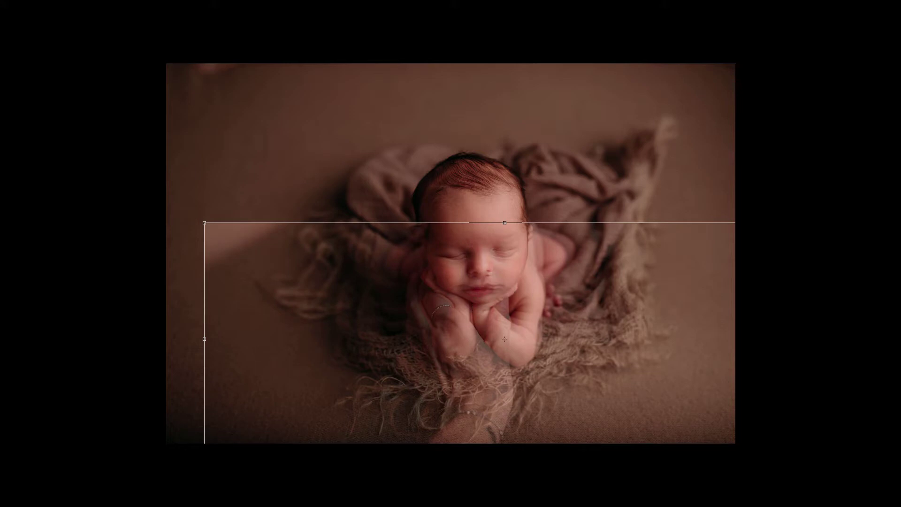
Commit the band's placement and heal away the adult's finger and ring beside the chin
key(Return)
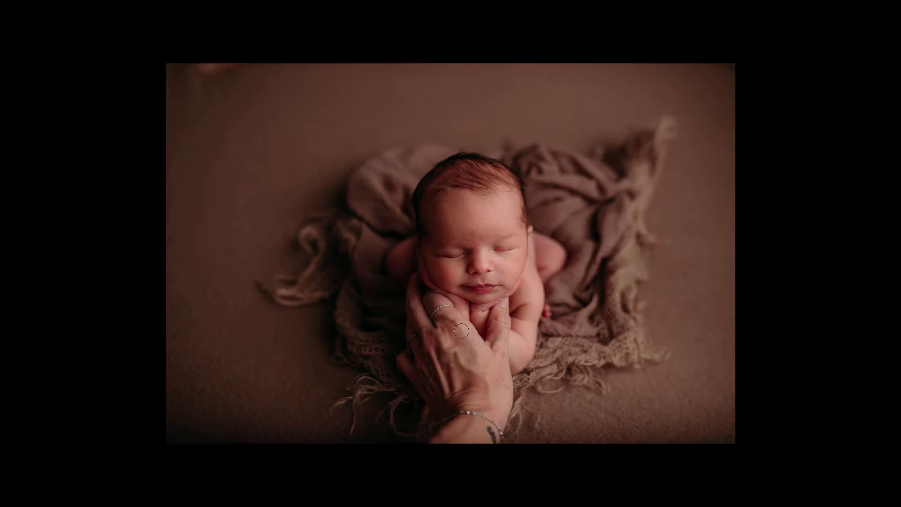
mouse_move(456, 314)
mouse_down()
mouse_move(429, 304)
mouse_move(390, 261)
mouse_up()
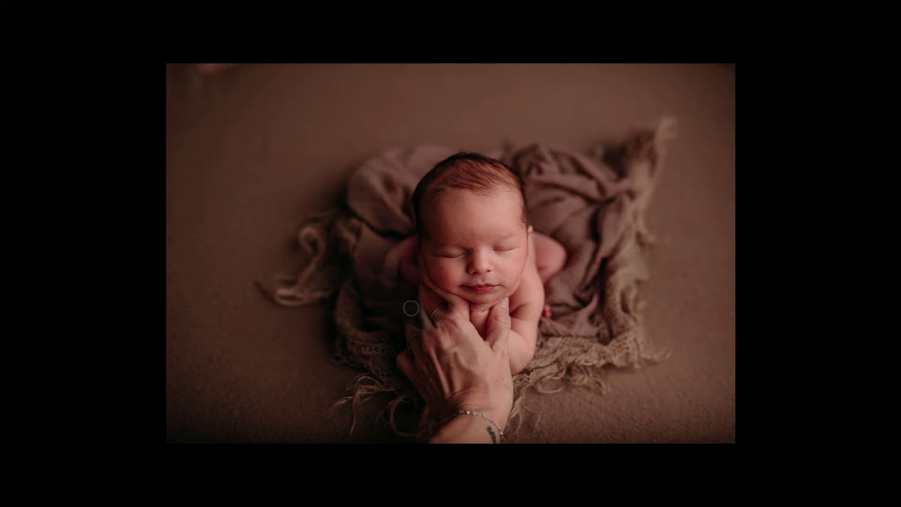
key(ctrl+z)
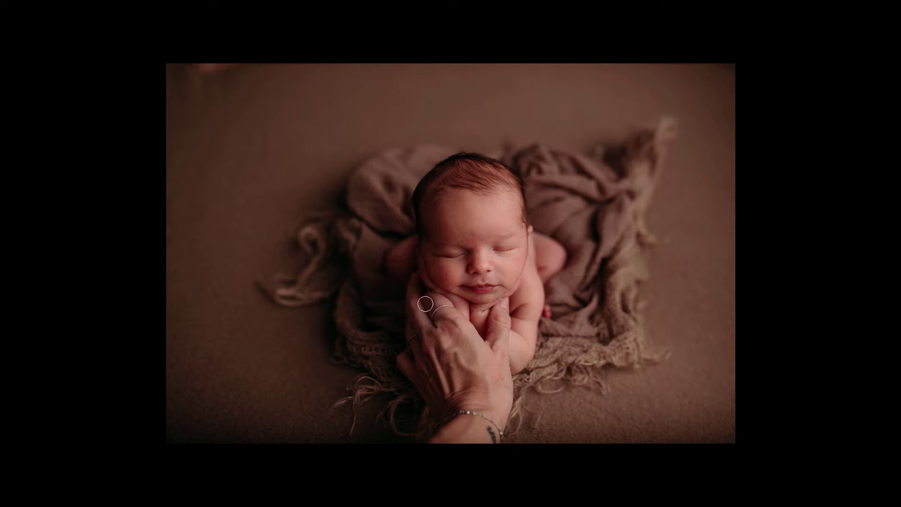
mouse_move(407, 300)
mouse_down()
mouse_move(434, 302)
mouse_move(446, 332)
mouse_move(464, 337)
mouse_move(323, 339)
mouse_move(333, 353)
mouse_up()
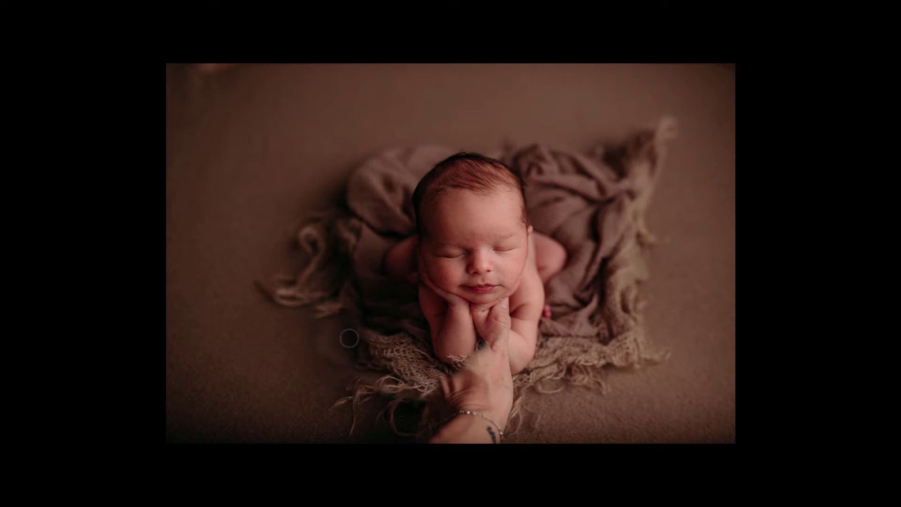
With a larger healing brush, paint out the adult hand below the baby and fill with blanket
key(bracketright)
key(bracketright)
key(bracketright)
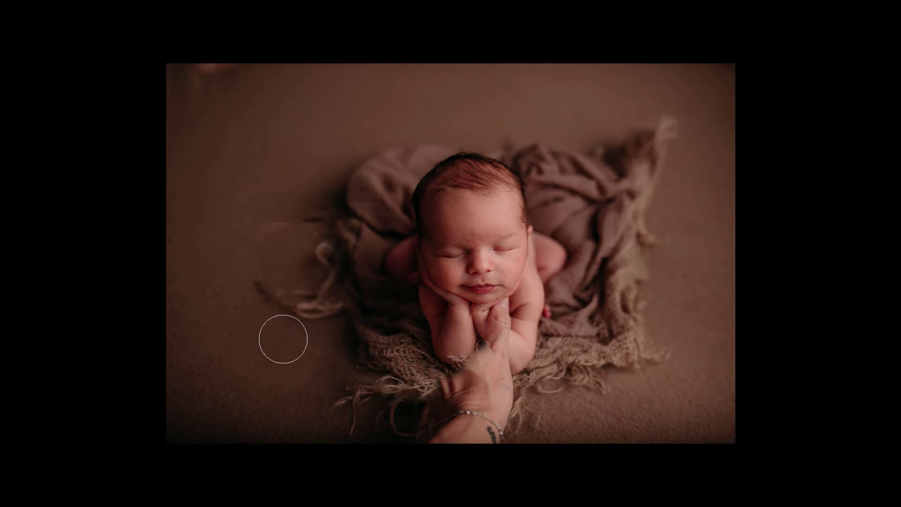
drag(282, 338, 291, 290)
mouse_move(343, 382)
mouse_down()
mouse_move(430, 380)
mouse_move(489, 413)
mouse_up()
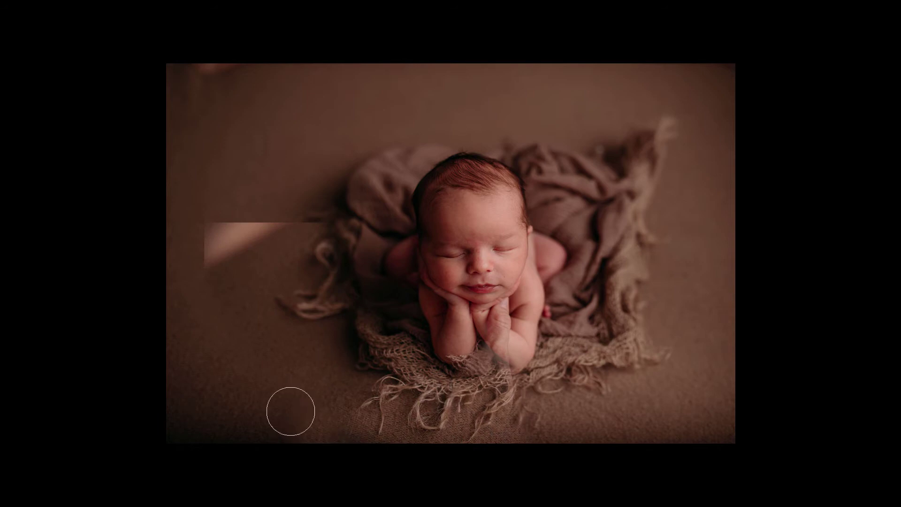
Heal the grey smudge under the baby's hand, the floor blotches, and the fringe shadow at right
key(bracketleft)
key(bracketleft)
key(bracketleft)
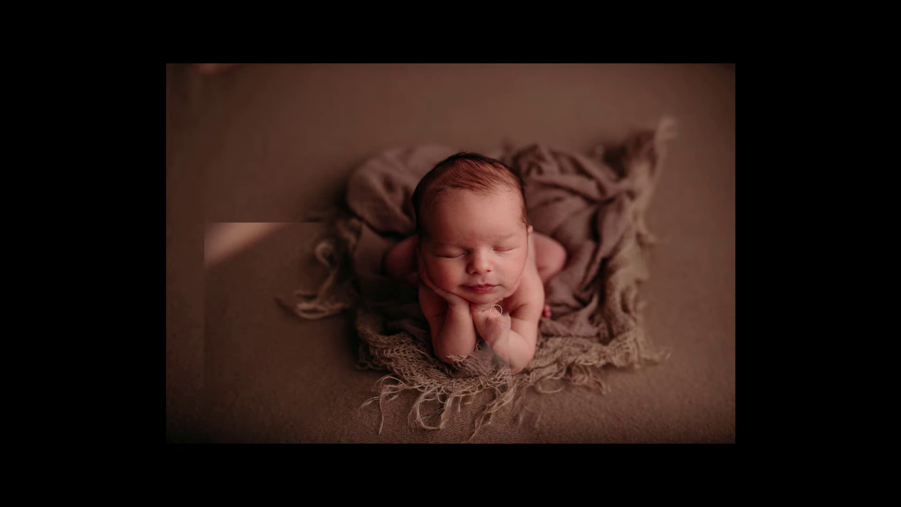
drag(521, 352, 450, 364)
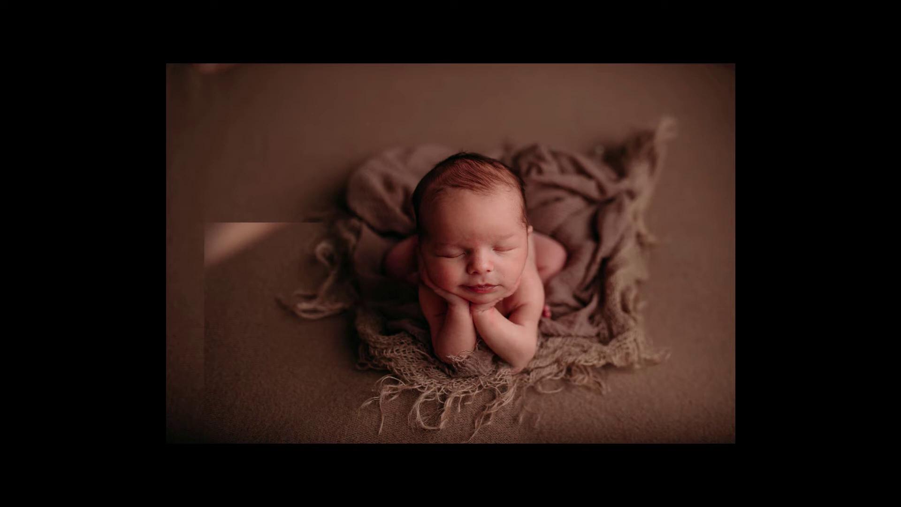
key(bracketright)
key(bracketright)
key(bracketright)
drag(578, 422, 653, 424)
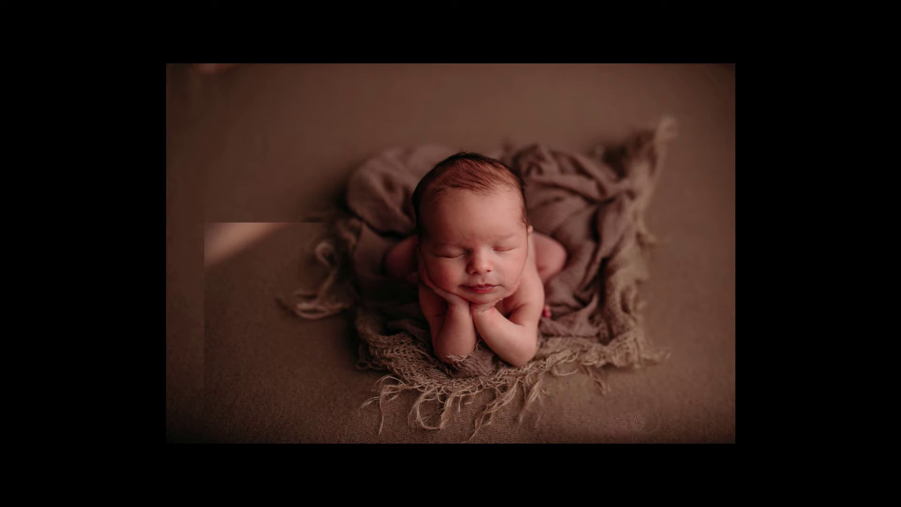
drag(606, 371, 675, 382)
mouse_move(658, 329)
mouse_down()
mouse_move(596, 338)
mouse_move(545, 310)
mouse_move(559, 301)
mouse_up()
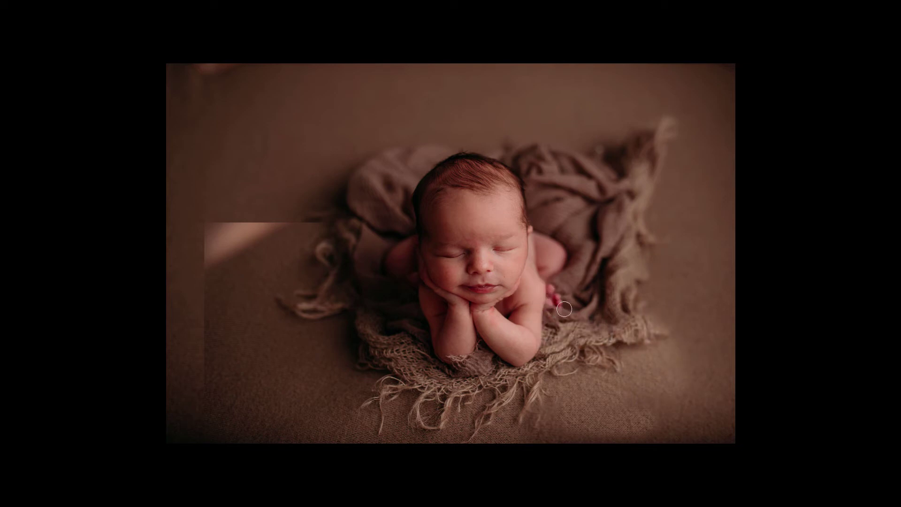
Smooth the skin beside the baby's neck with a smaller healing brush, then enlarge it
key(bracketleft)
key(bracketleft)
mouse_move(534, 238)
mouse_down()
mouse_move(535, 228)
mouse_move(550, 277)
mouse_move(571, 260)
mouse_move(576, 279)
mouse_move(656, 291)
mouse_up()
key(])
key(])
key(])
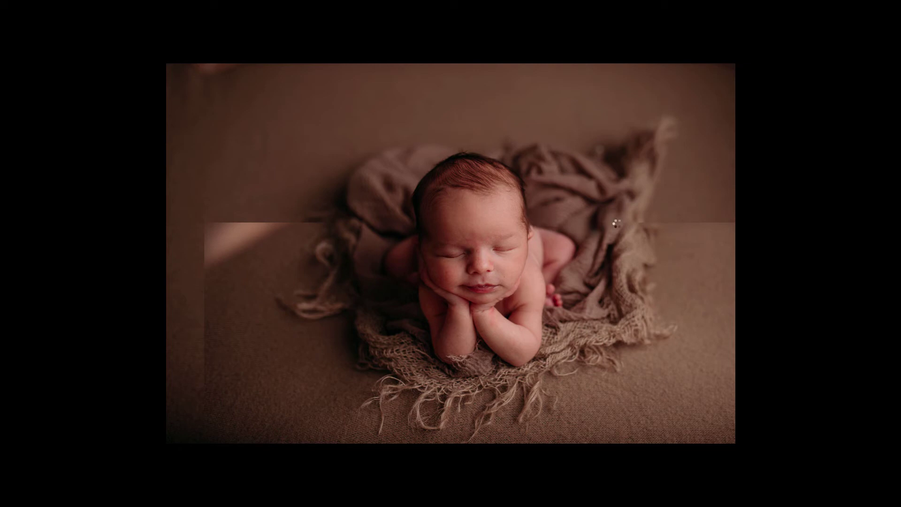
Heal the band seams on both sides of the blanket and smudge the left fringe strands
key(bracketright)
key(bracketright)
key(bracketright)
mouse_move(630, 218)
mouse_down()
mouse_move(698, 214)
mouse_move(723, 223)
mouse_up()
drag(735, 274, 692, 224)
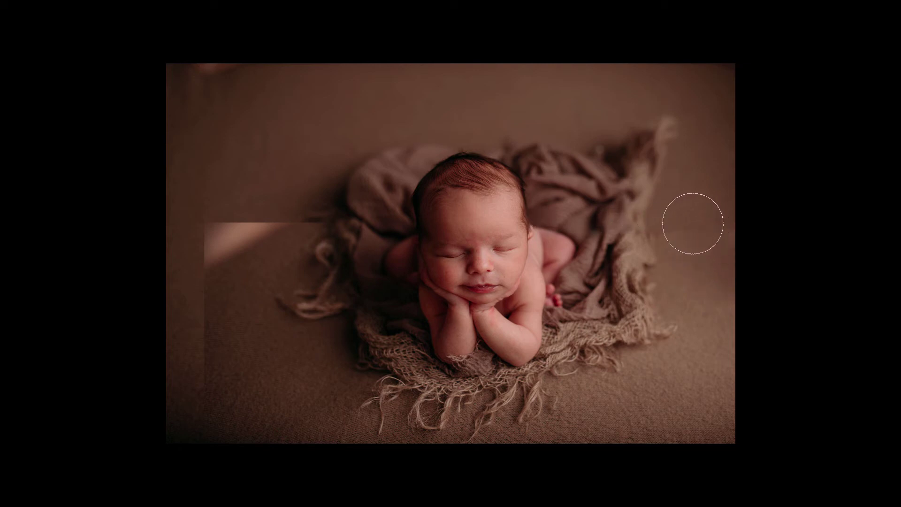
drag(288, 211, 192, 253)
drag(218, 291, 163, 403)
mouse_move(221, 285)
mouse_down()
mouse_move(298, 221)
mouse_move(301, 245)
mouse_up()
mouse_move(281, 297)
mouse_down()
mouse_move(316, 295)
mouse_move(280, 303)
mouse_up()
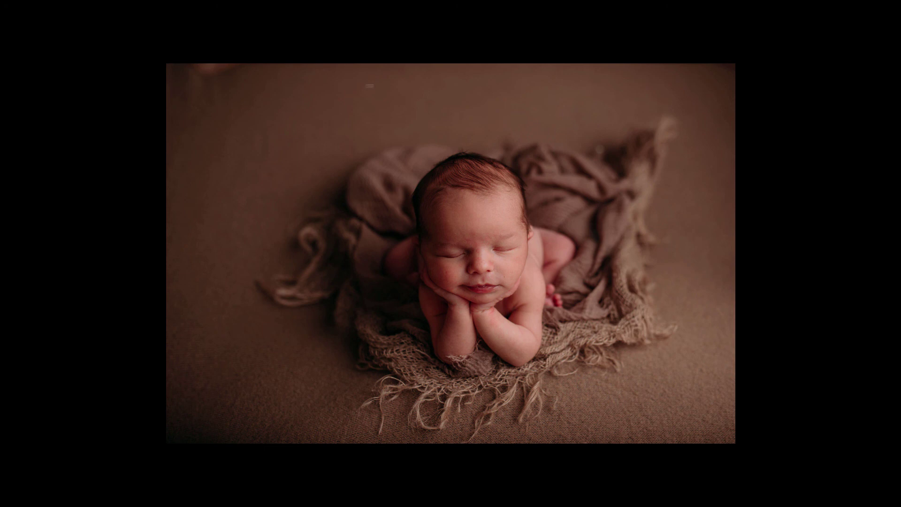
Dismiss the clipboard export alert when quitting Photoshop
click(442, 108)
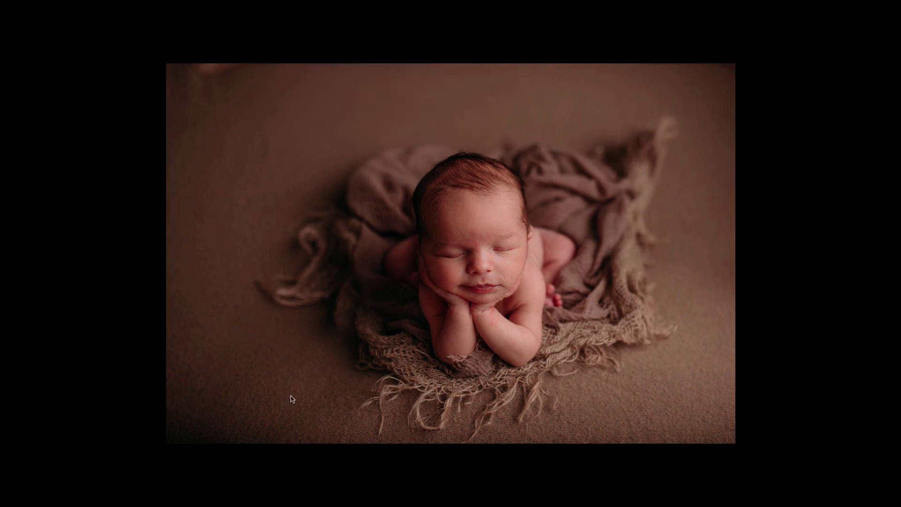